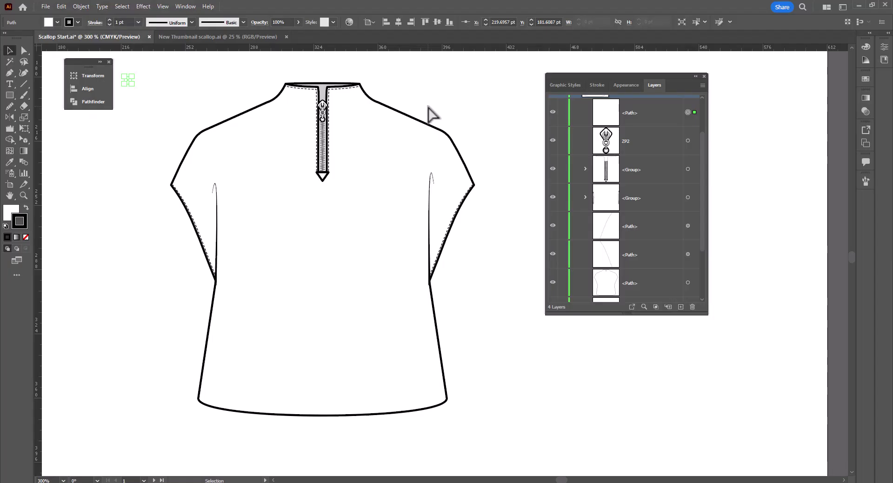
Cut the curved hem segment from the shirt outline and paste it in front as its own path
key(a)
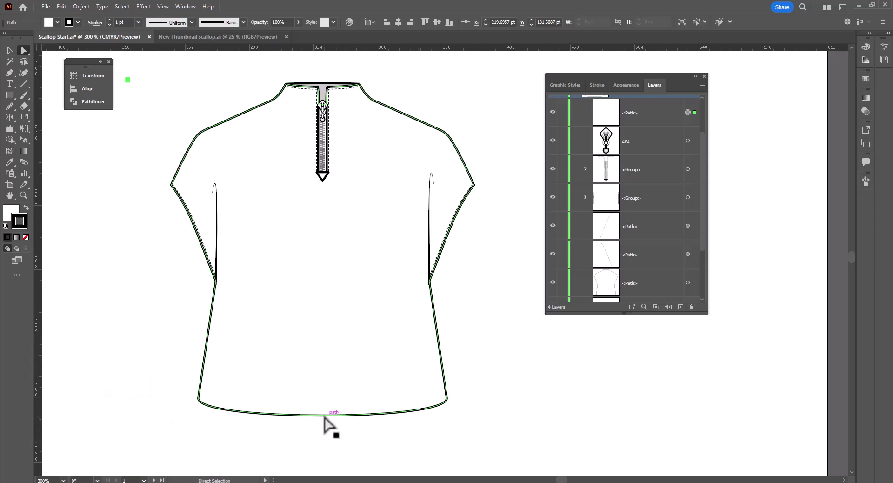
click(324, 416)
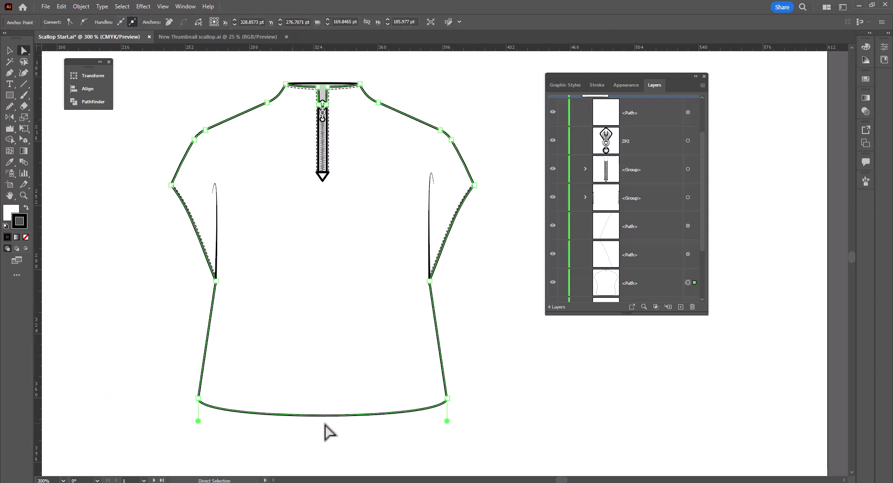
key(v)
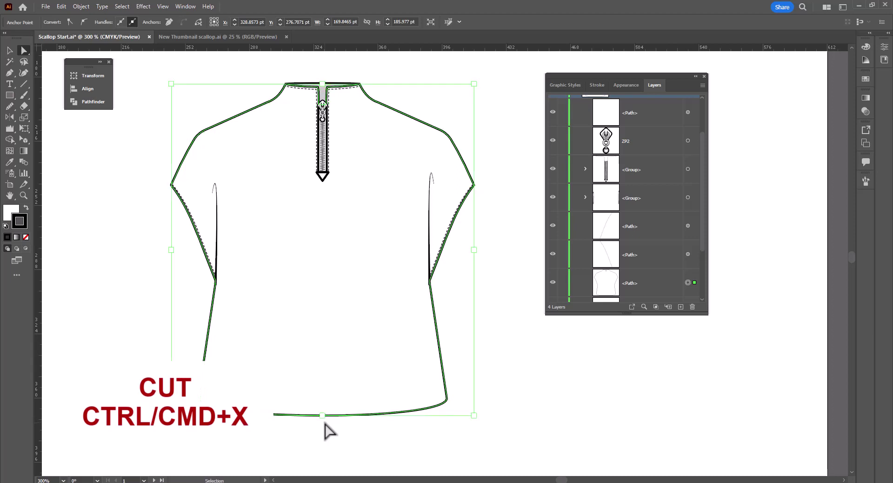
key(ctrl+x)
key(a)
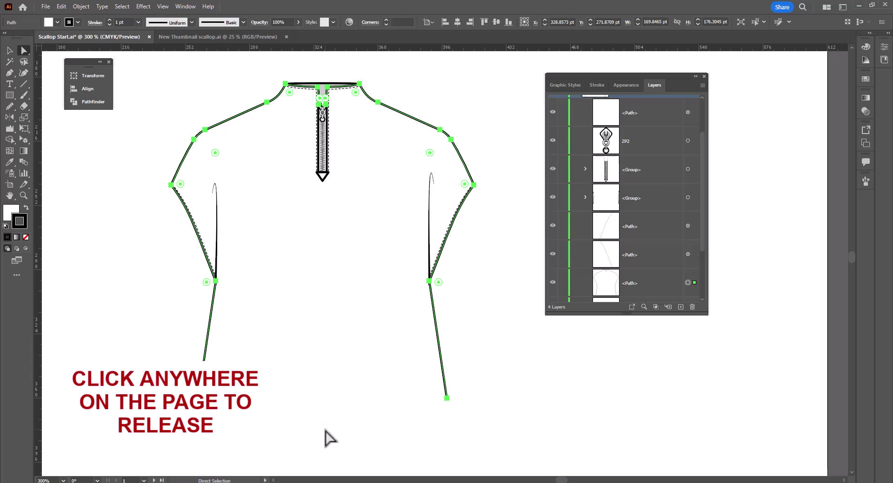
click(326, 436)
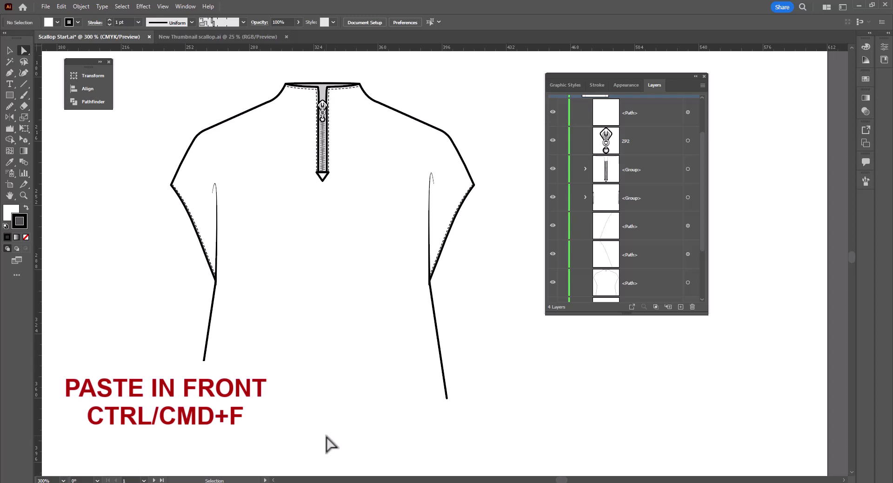
key(ctrl+f)
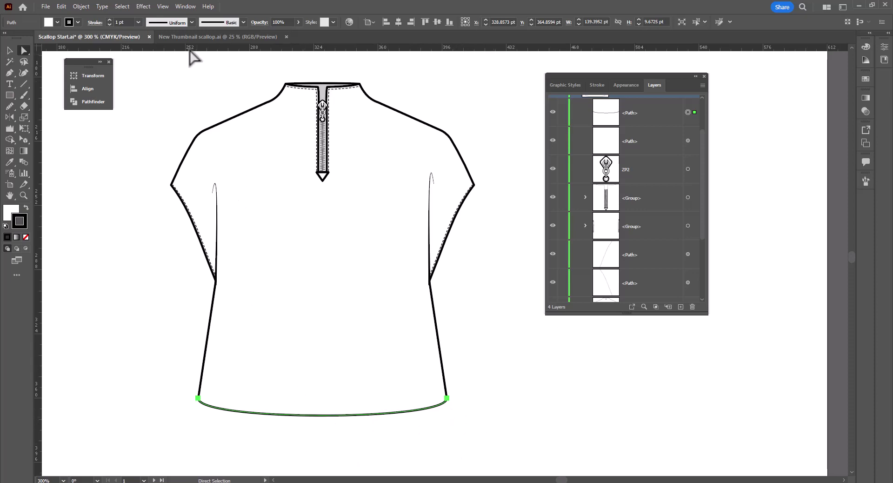
Apply a Zig Zag distortion to the separated hem at 8 pt with 21 ridges per segment
click(141, 6)
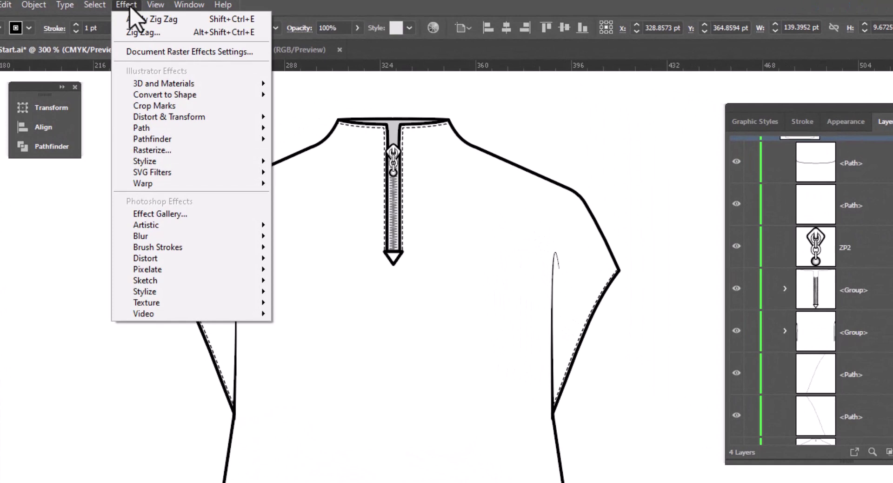
mouse_move(175, 117)
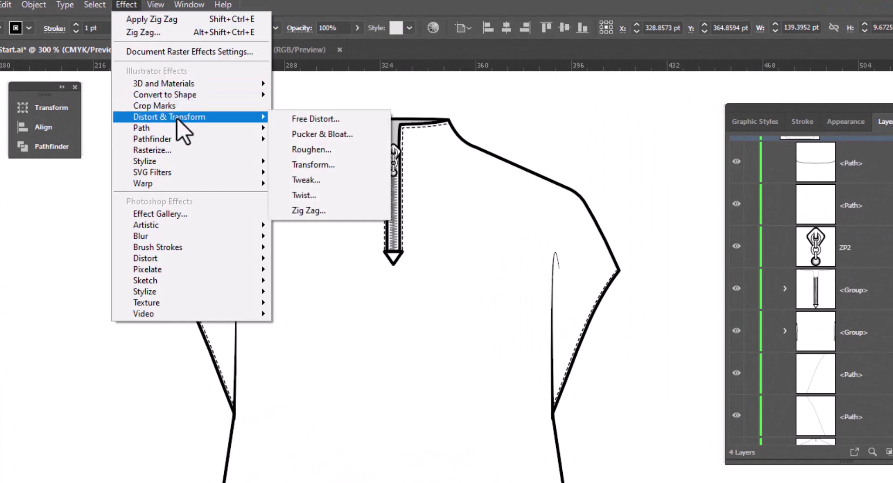
click(334, 212)
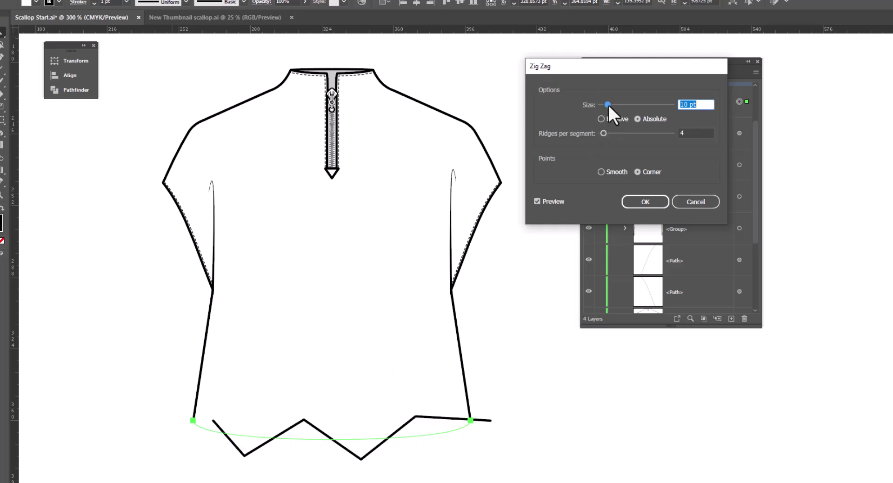
drag(608, 105, 614, 133)
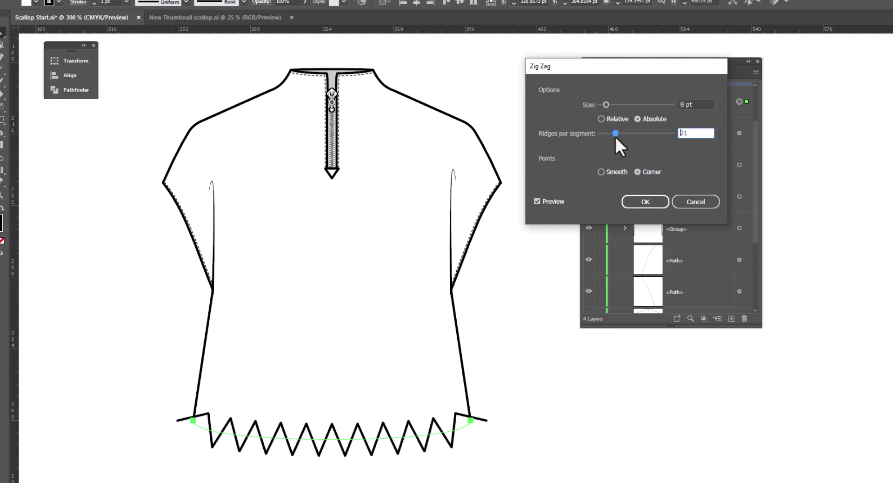
Switch the hem's Zig Zag to smooth points and reduce its size to 2 pt
click(600, 171)
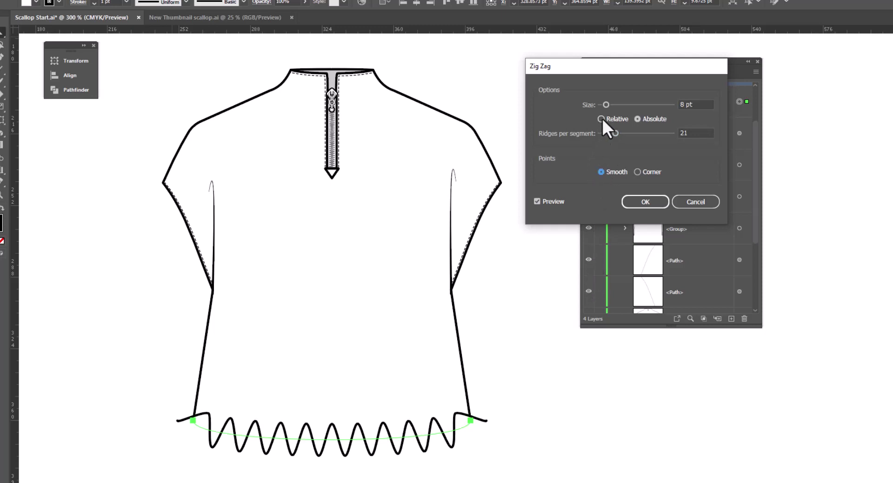
drag(607, 105, 607, 105)
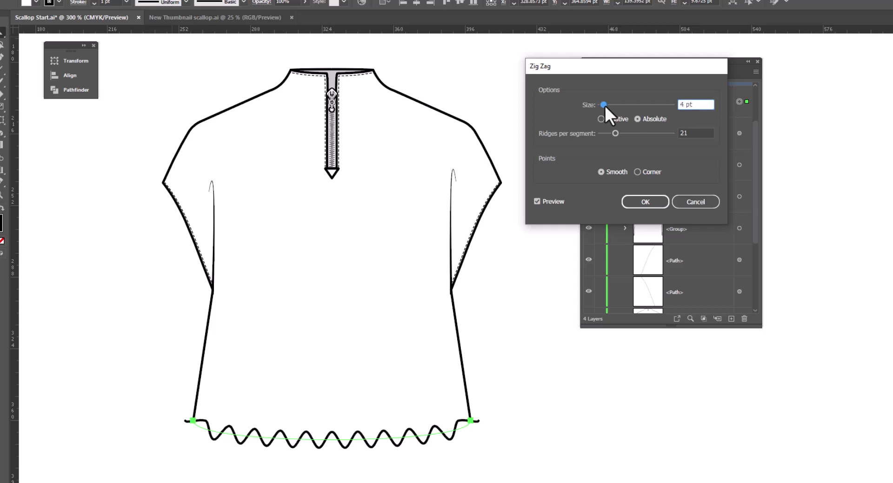
drag(605, 105, 603, 105)
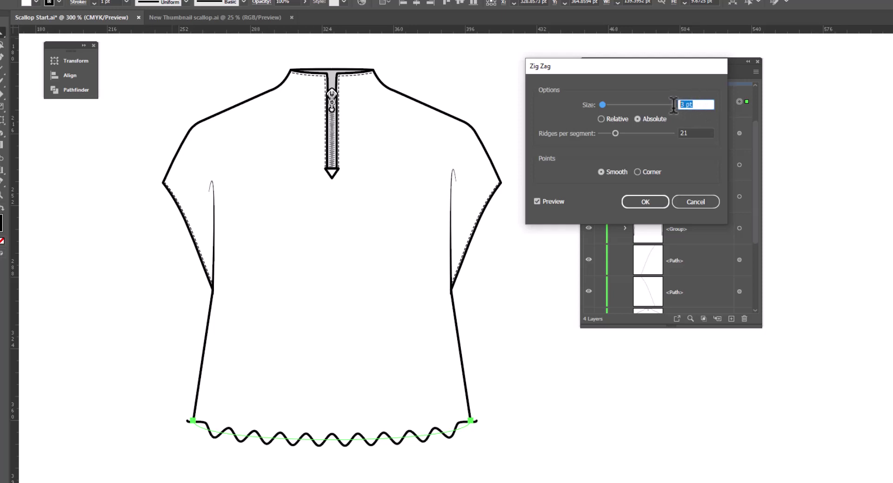
text(2)
key(Up)
key(Up)
key(Up)
key(Up)
key(Up)
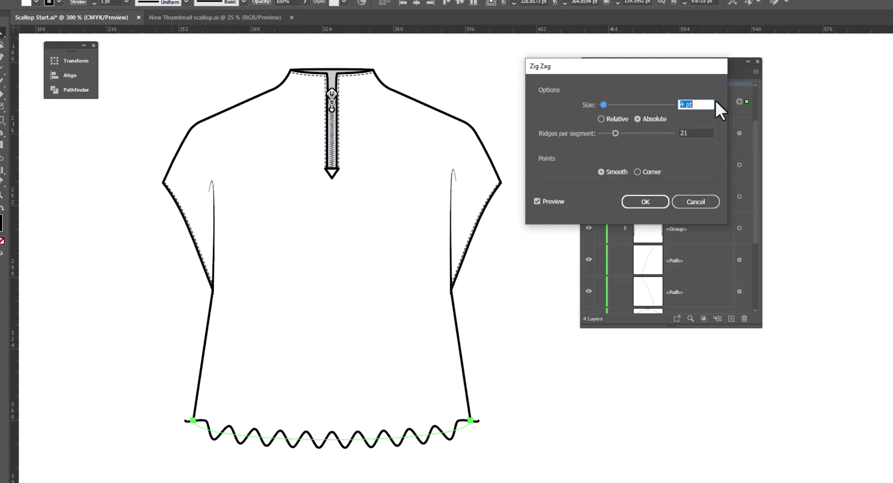
key(Up)
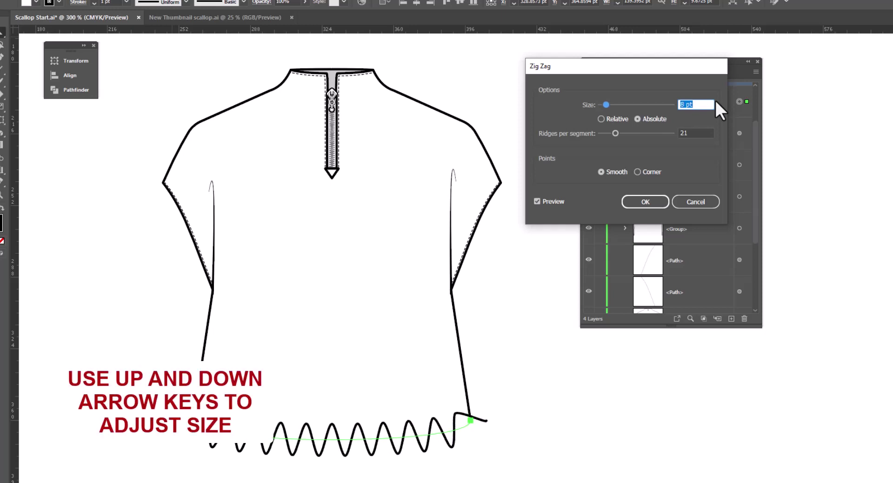
key(Down)
key(Down)
key(Down)
key(Down)
key(Down)
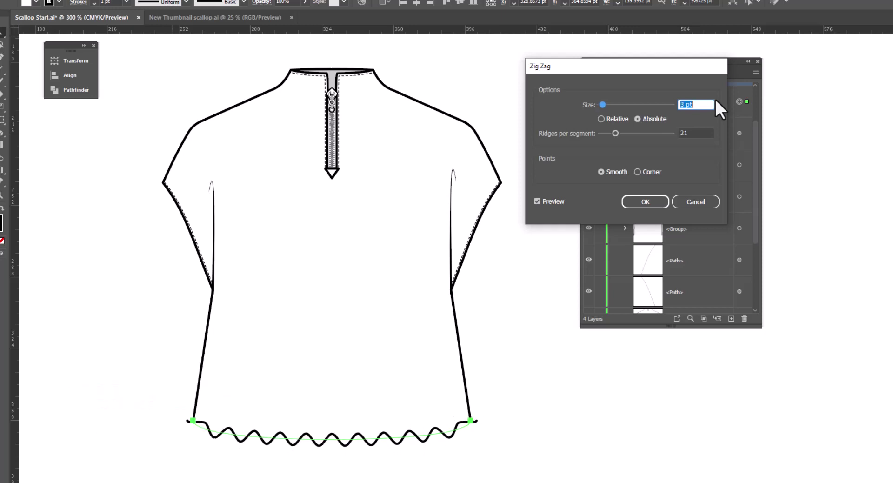
key(Down)
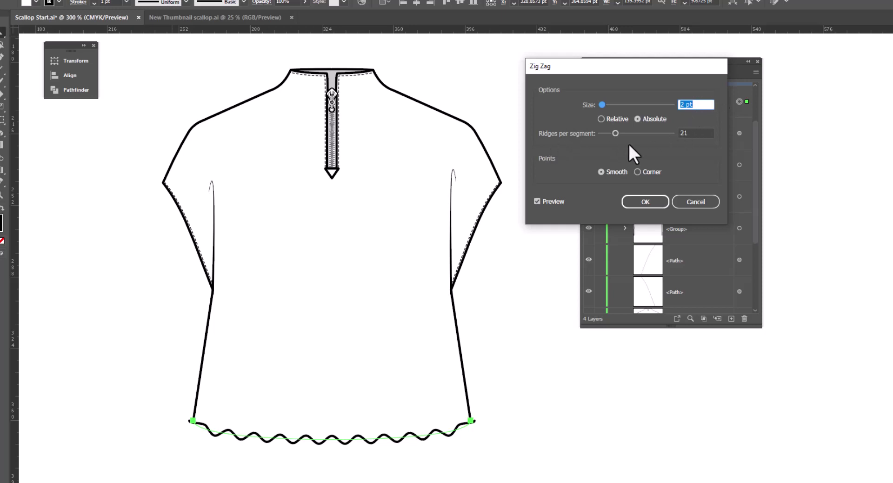
Set the Zig Zag ridges per segment to 15 for fewer, broader hem waves
click(694, 132)
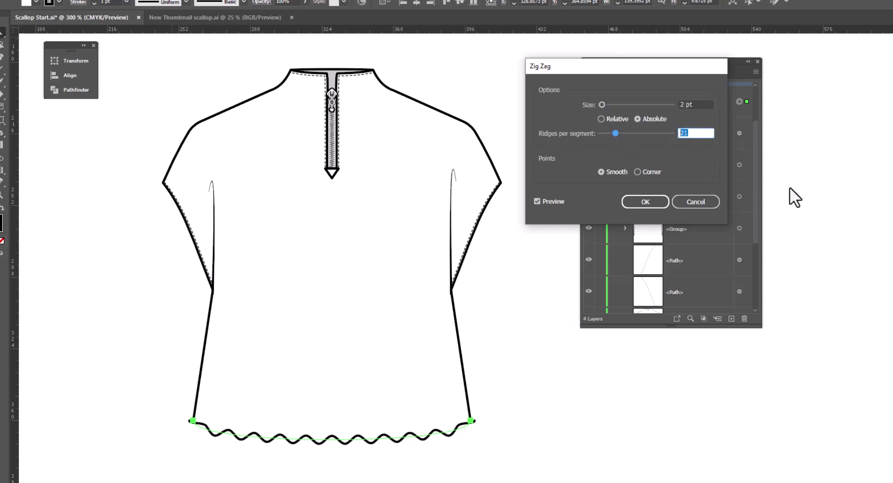
key(Up)
key(Up)
key(Up)
key(Up)
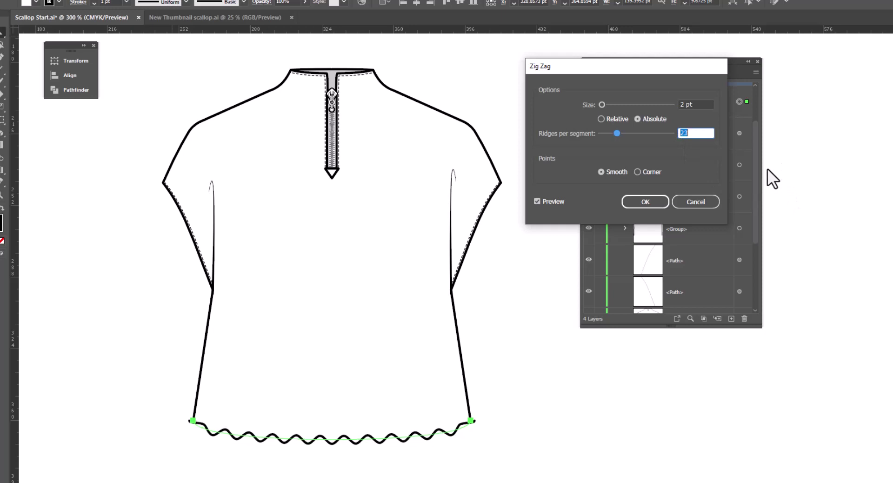
key(Up)
key(Up)
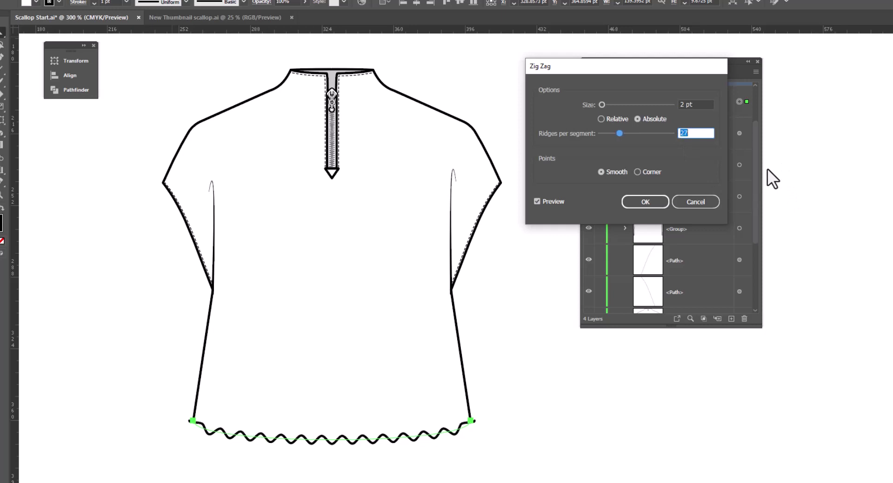
key(Down)
key(Down)
key(Down)
key(Down)
key(Down)
key(Down)
key(Down)
key(Down)
key(Down)
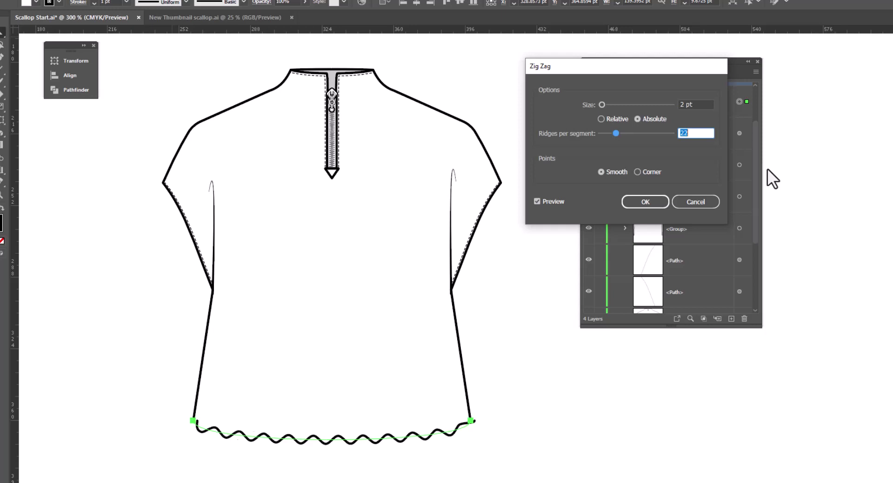
key(Down)
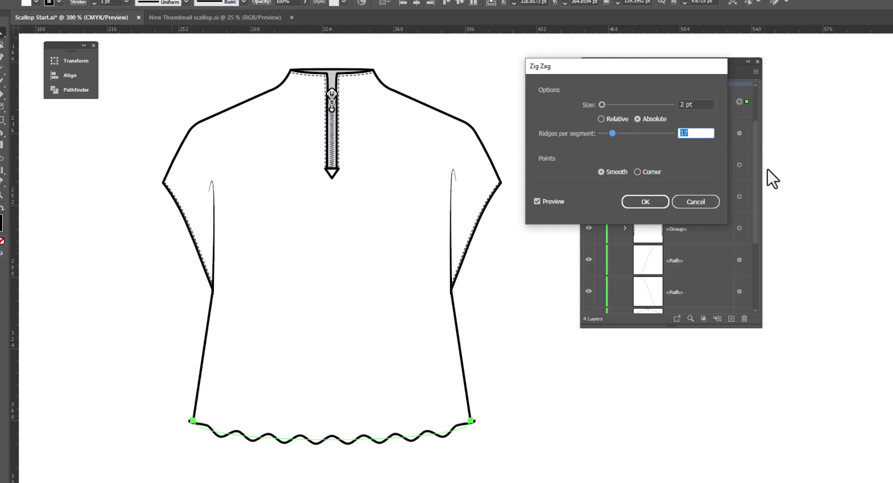
key(Down)
key(Down)
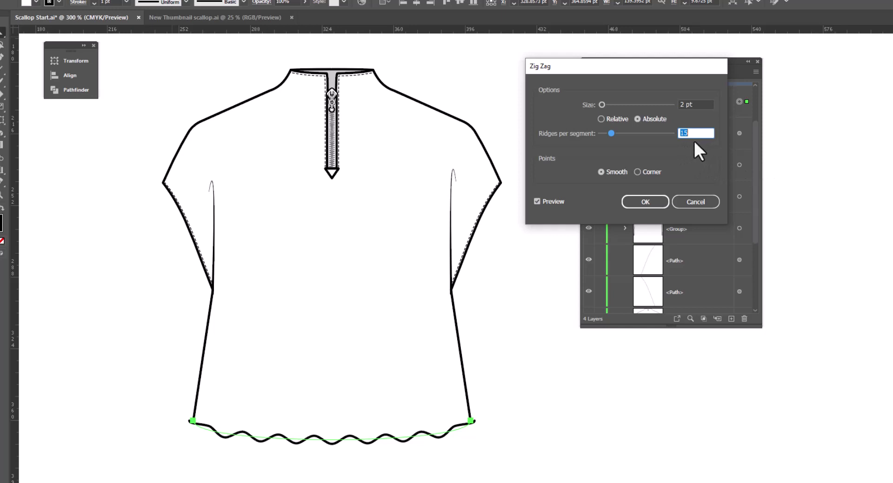
key(Up)
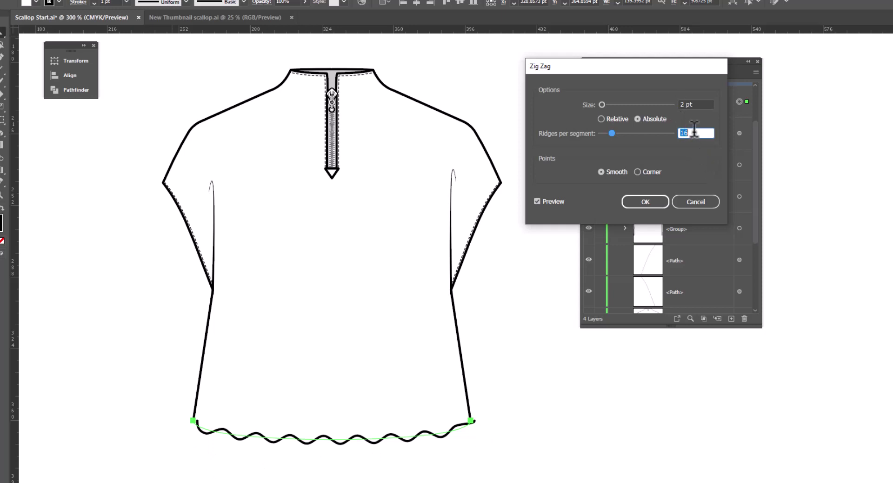
key(Down)
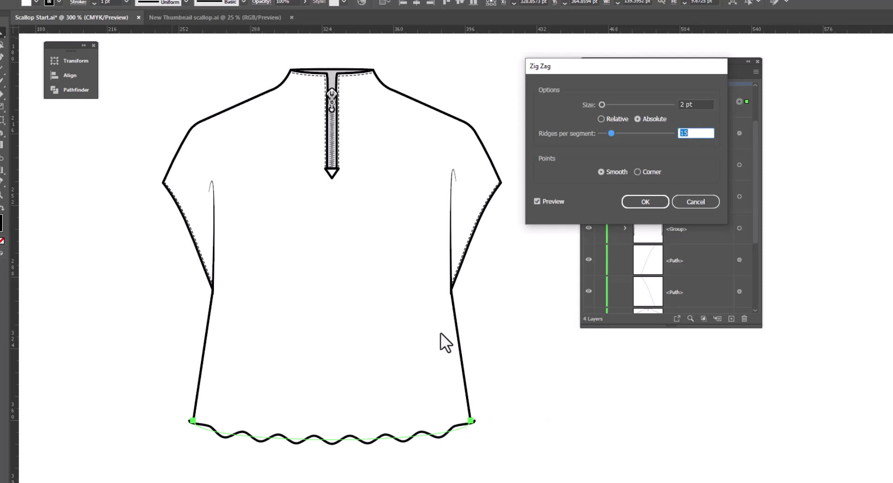
Confirm the wavy Zig Zag and join the hem with the shirt body into one outline
click(641, 203)
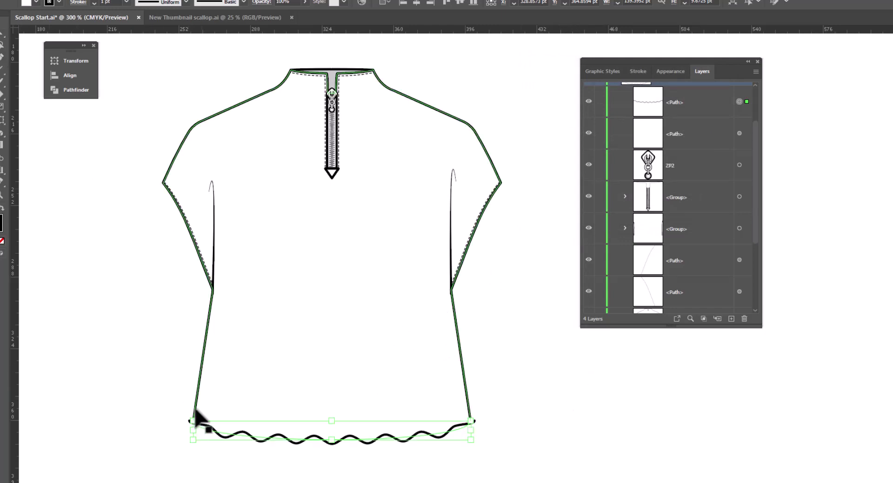
drag(166, 401, 215, 463)
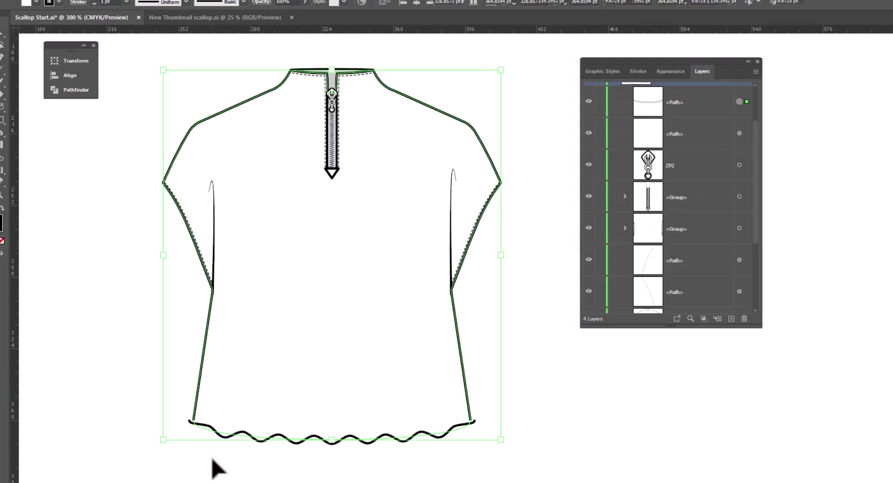
right_click(287, 340)
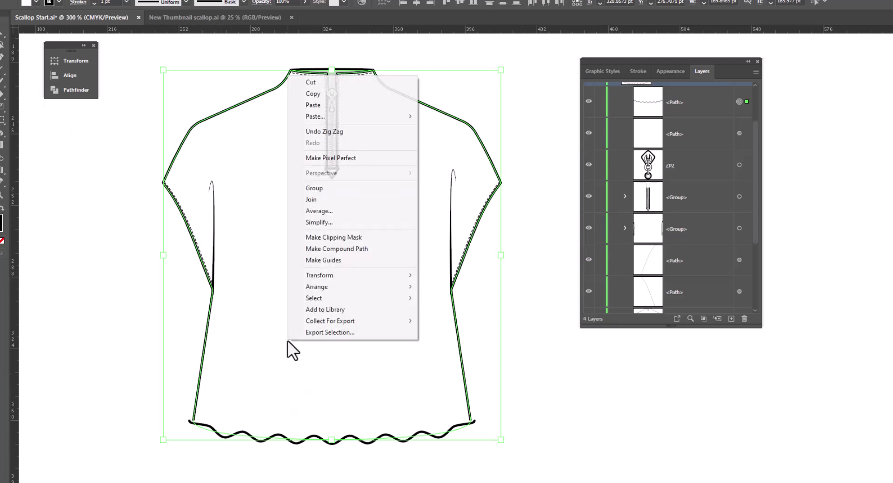
click(370, 199)
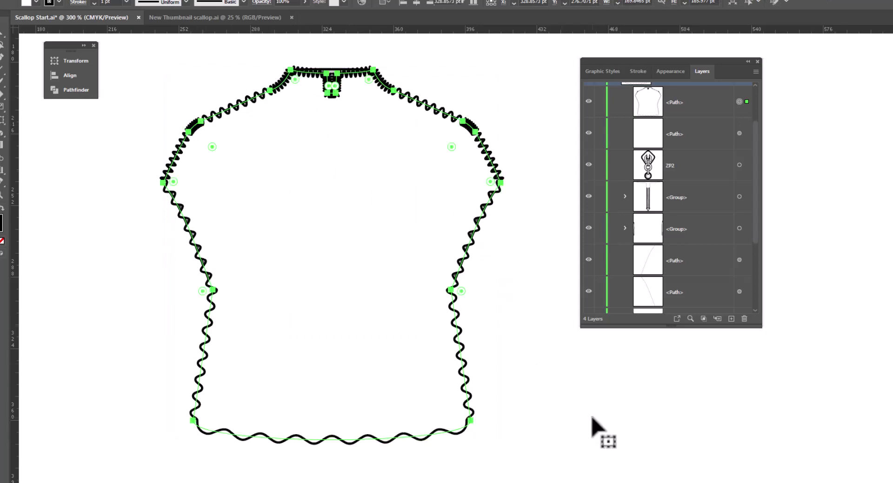
Undo the join and set the separate wavy hem path's fill to None
key(ctrl+z)
click(579, 396)
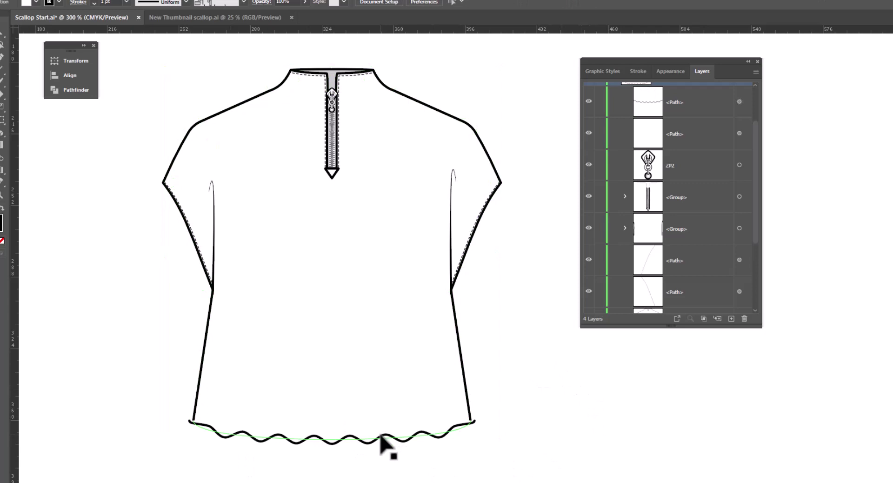
click(384, 434)
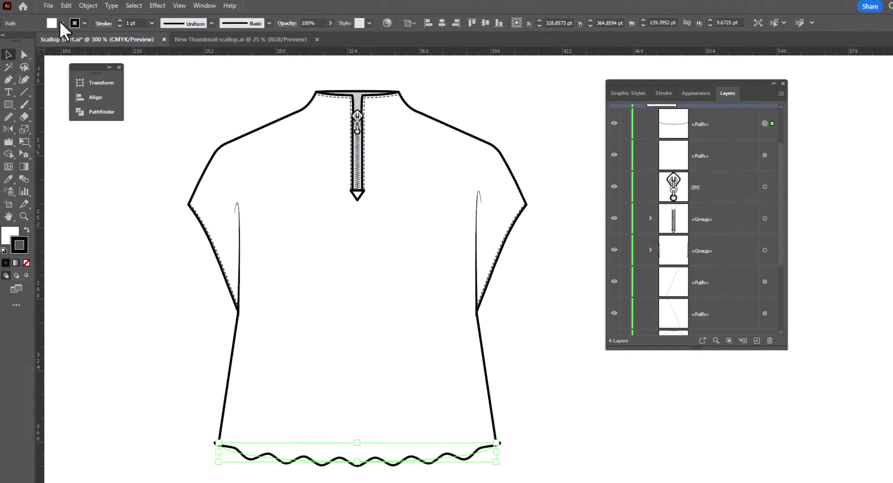
click(61, 22)
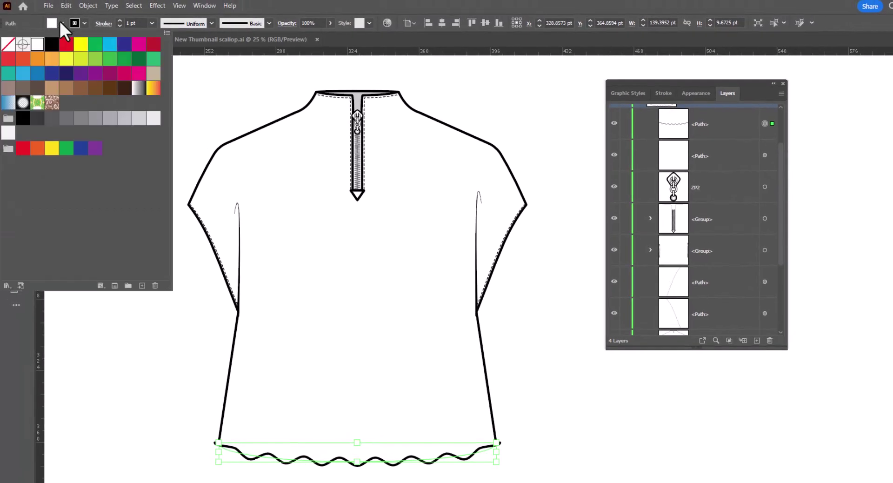
click(8, 45)
Expand the hem's Zig Zag appearance into a real editable wavy path
click(89, 5)
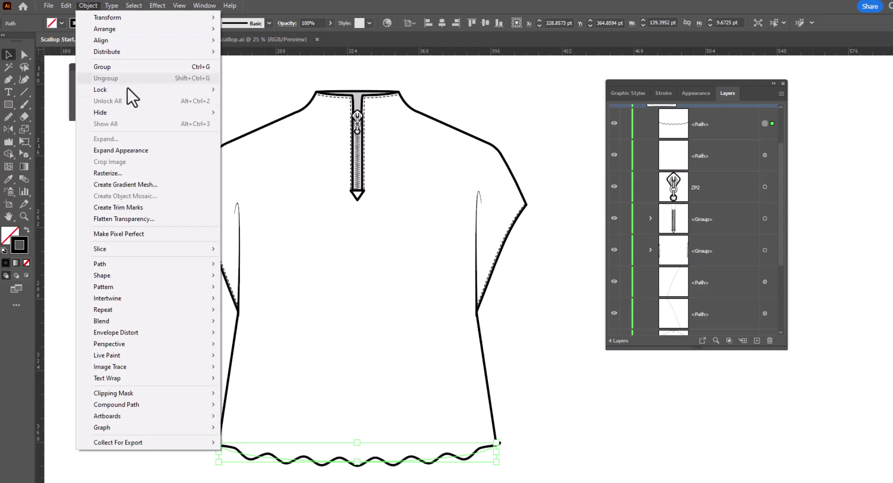
click(143, 151)
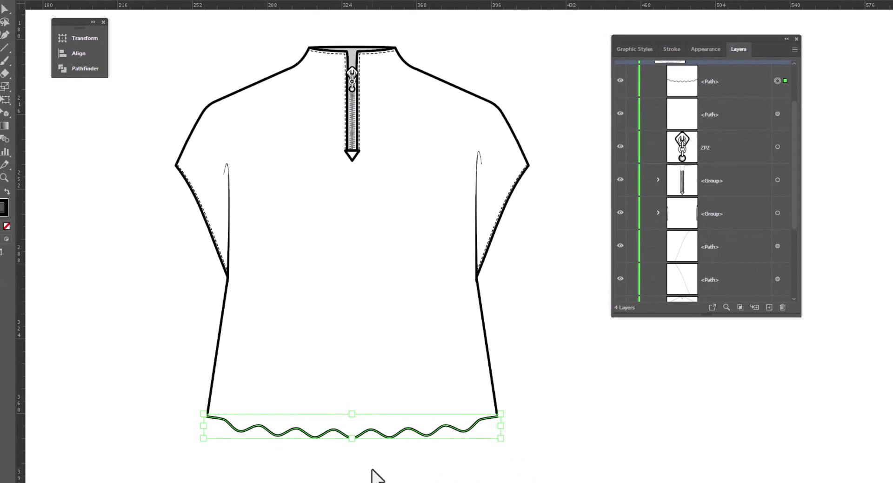
click(368, 465)
click(353, 440)
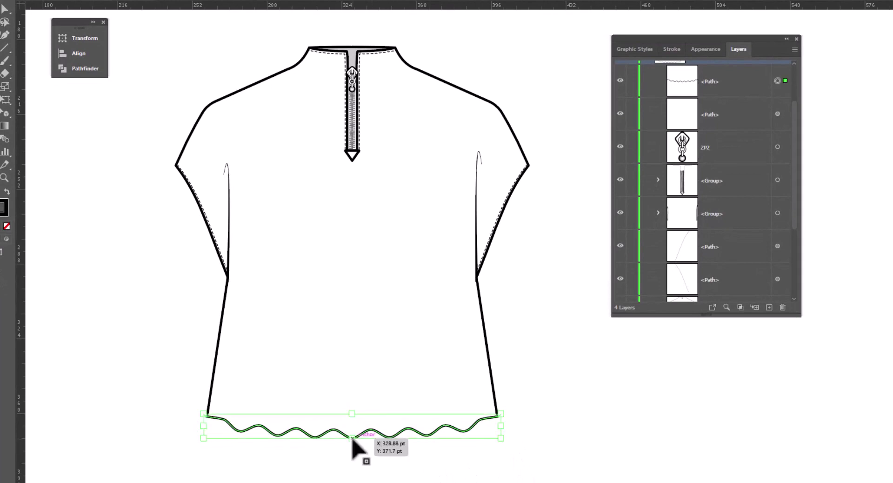
key(ctrl+z)
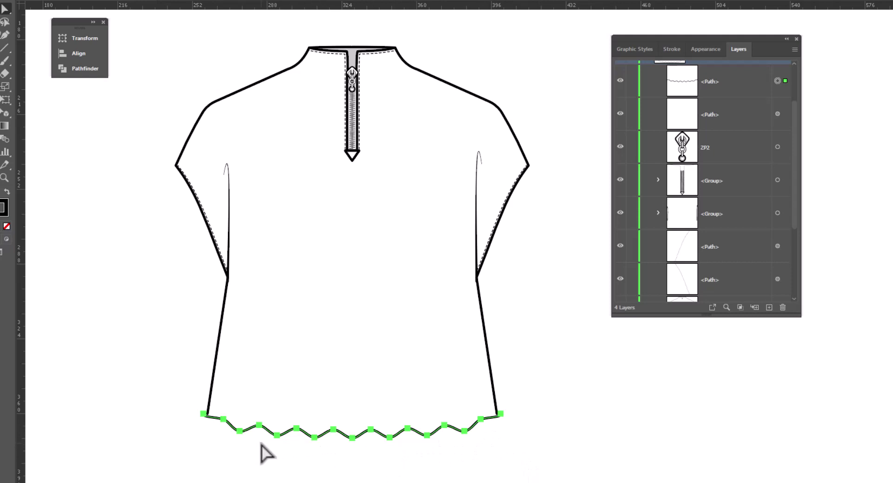
key(ctrl+shift+z)
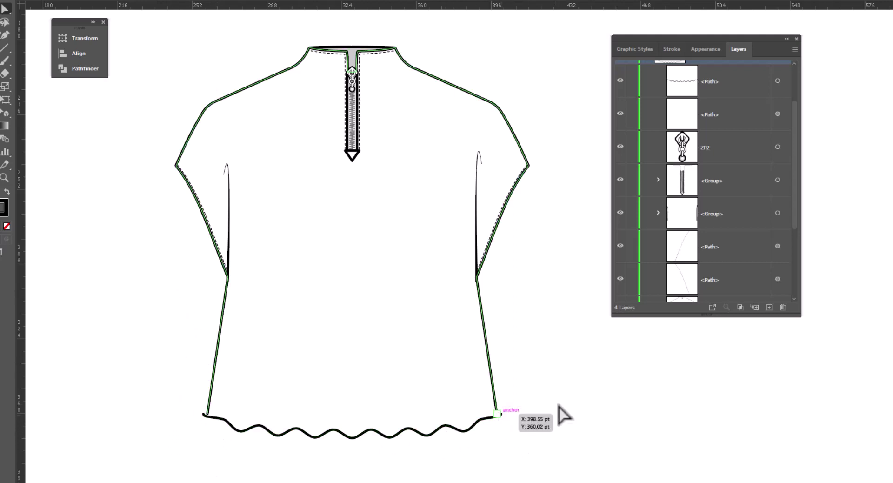
Nudge the outline's right hem corner two steps right, then select the left hem corner
click(497, 413)
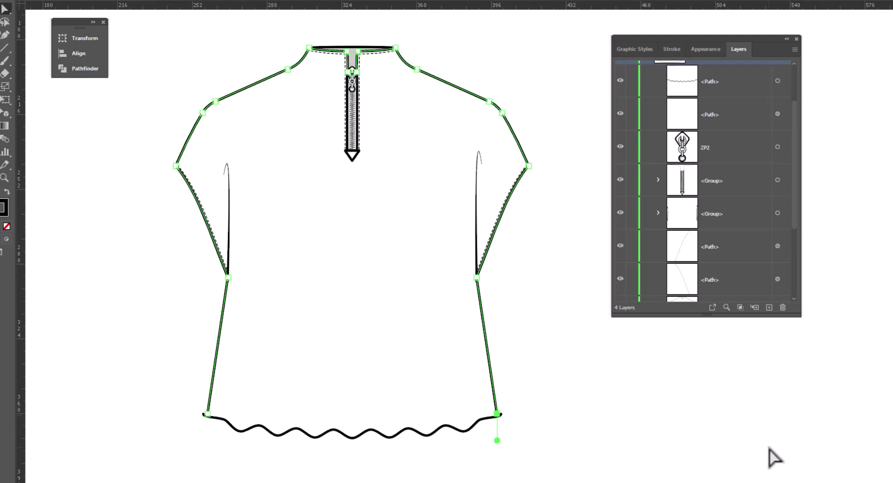
key(Right)
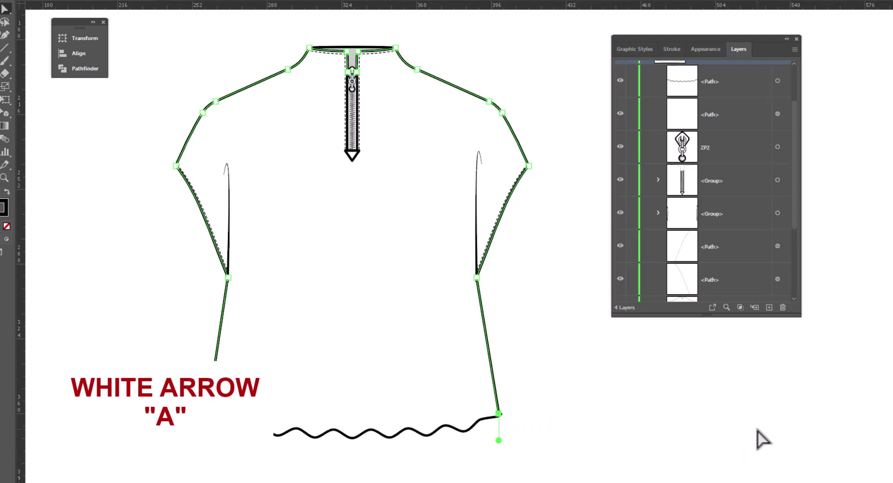
key(Right)
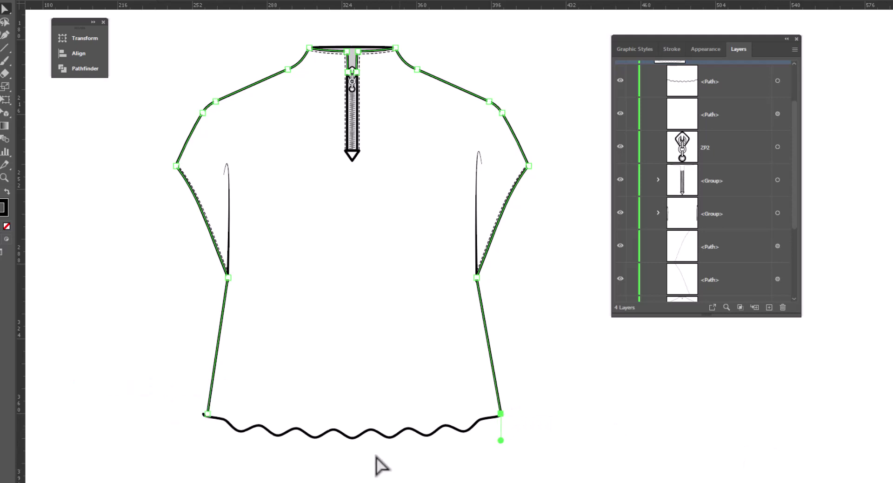
click(206, 414)
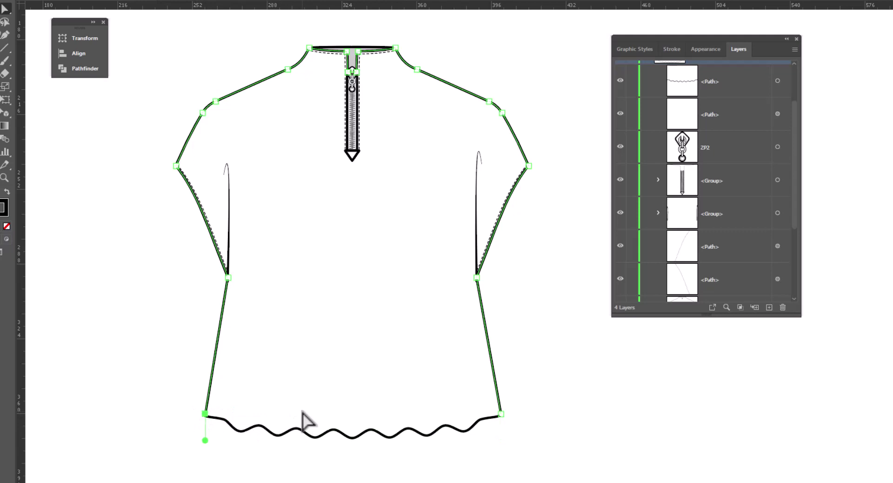
click(556, 428)
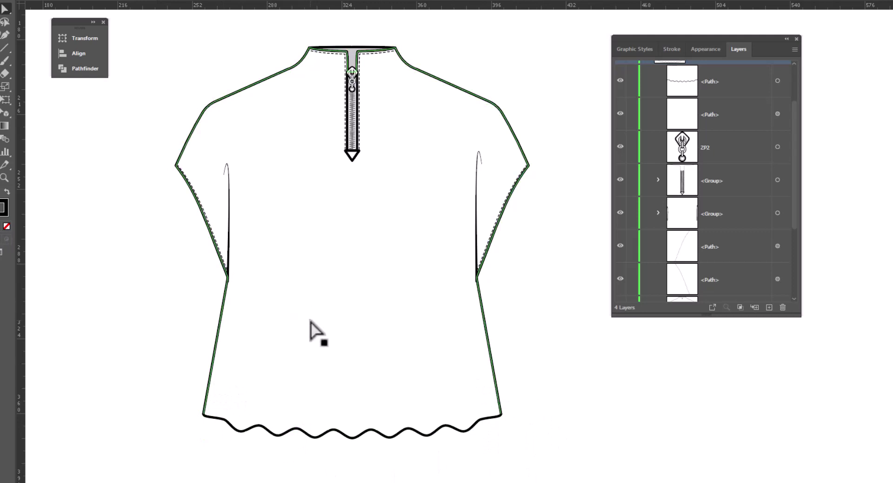
Join the wavy hem and outline twice into one closed shape with white fill and black stroke
click(463, 433)
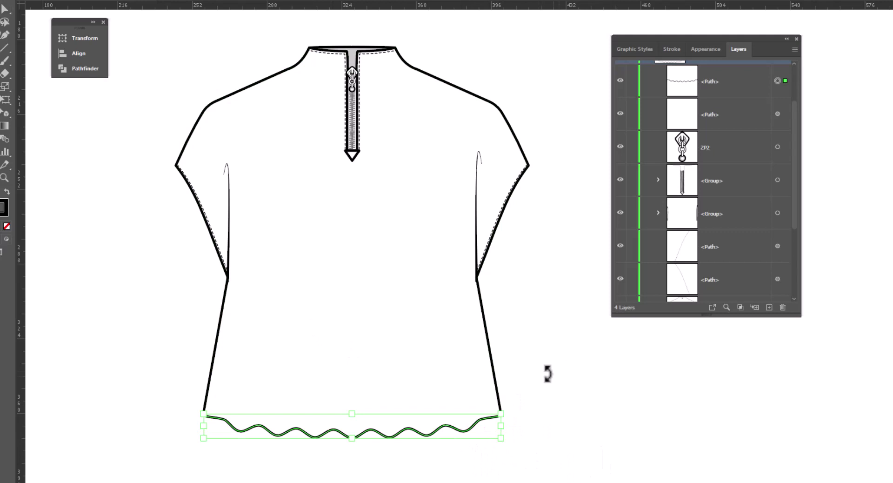
click(563, 396)
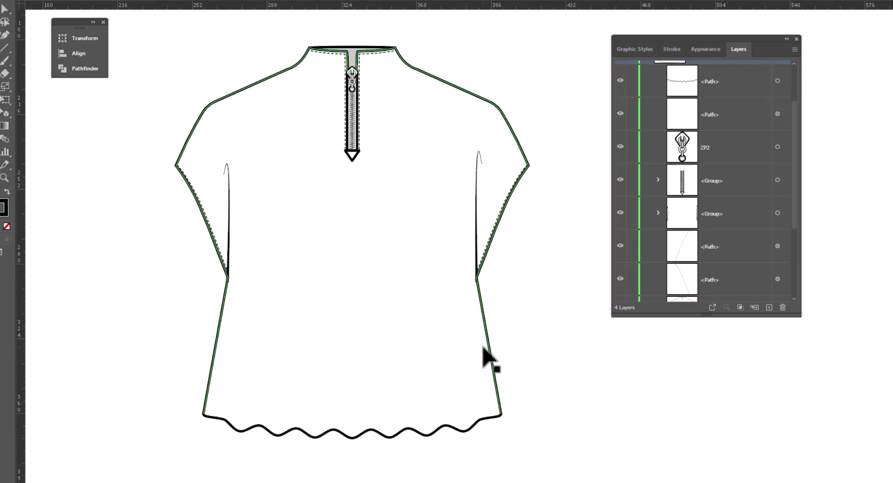
drag(528, 355, 494, 430)
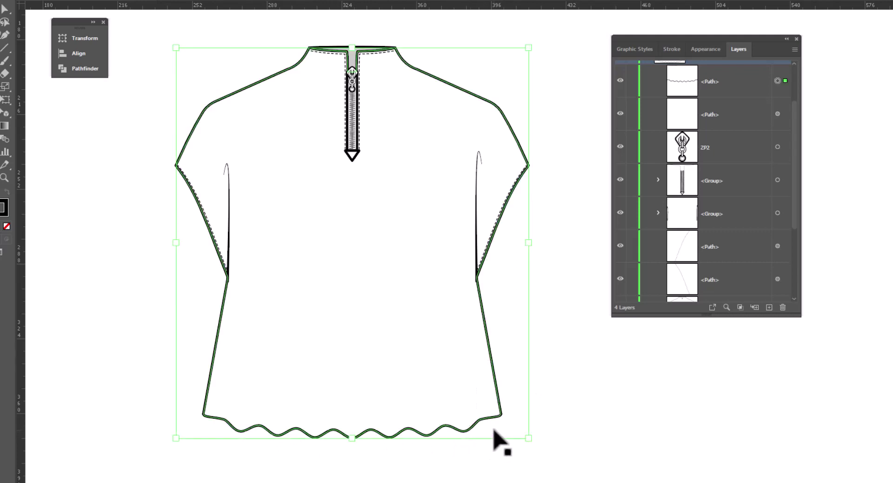
right_click(513, 305)
click(585, 160)
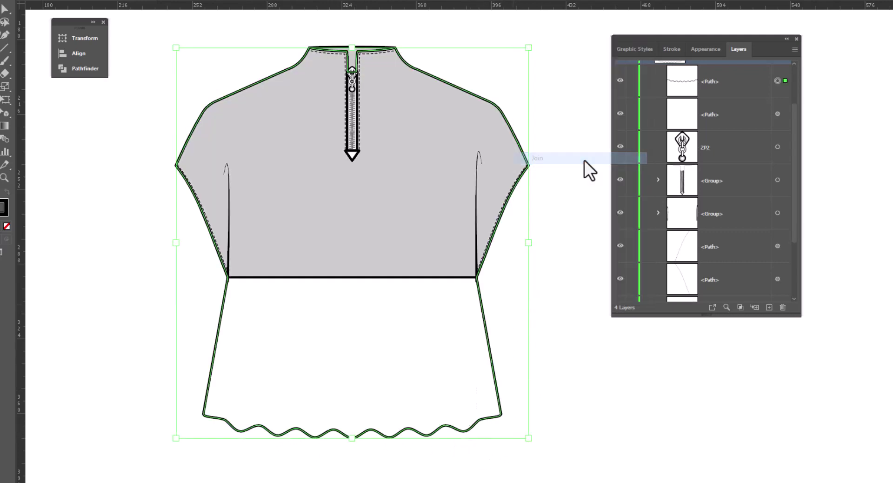
right_click(501, 269)
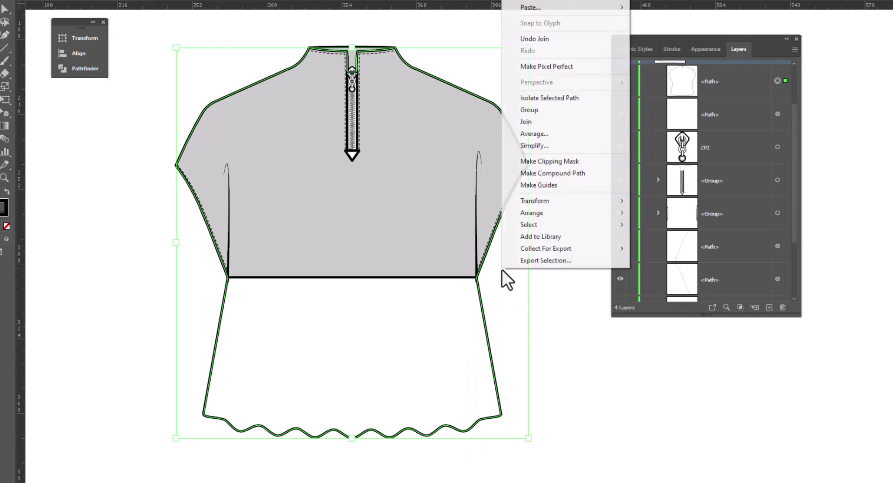
click(539, 123)
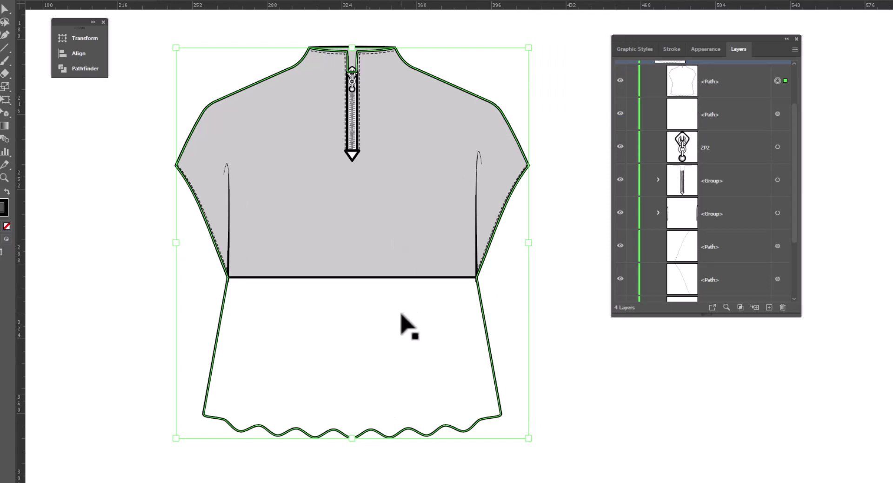
key(d)
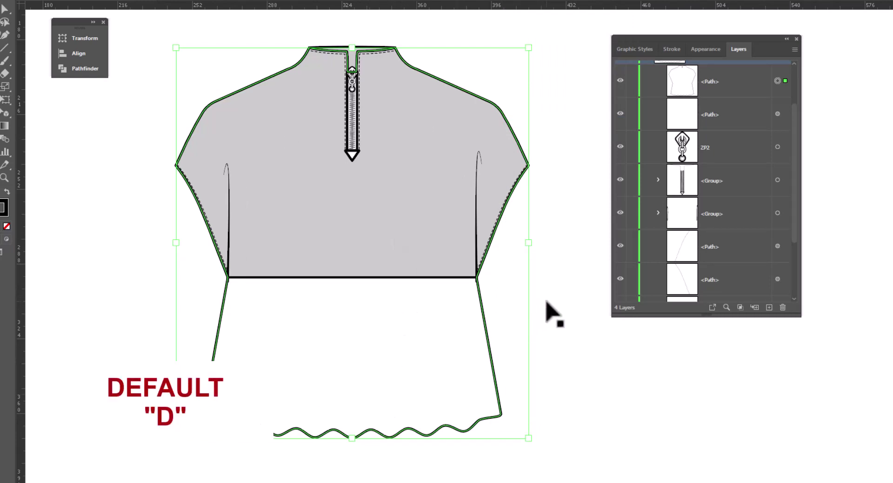
key(d)
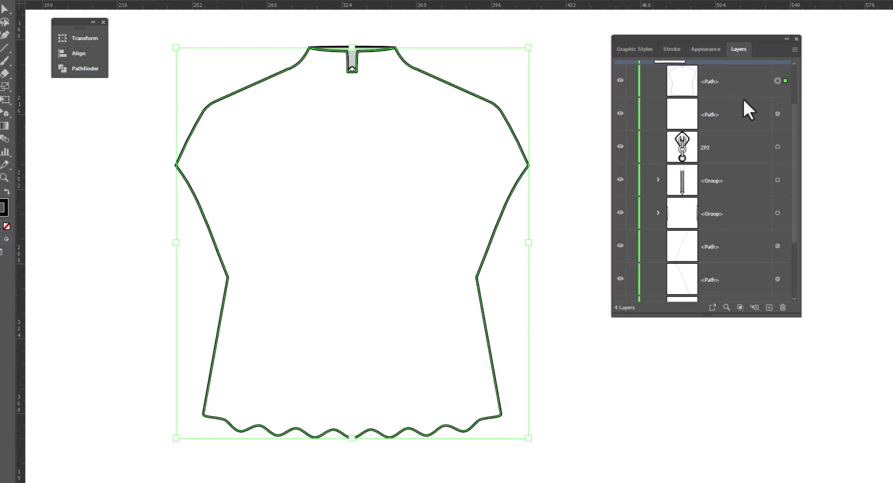
drag(794, 124, 793, 111)
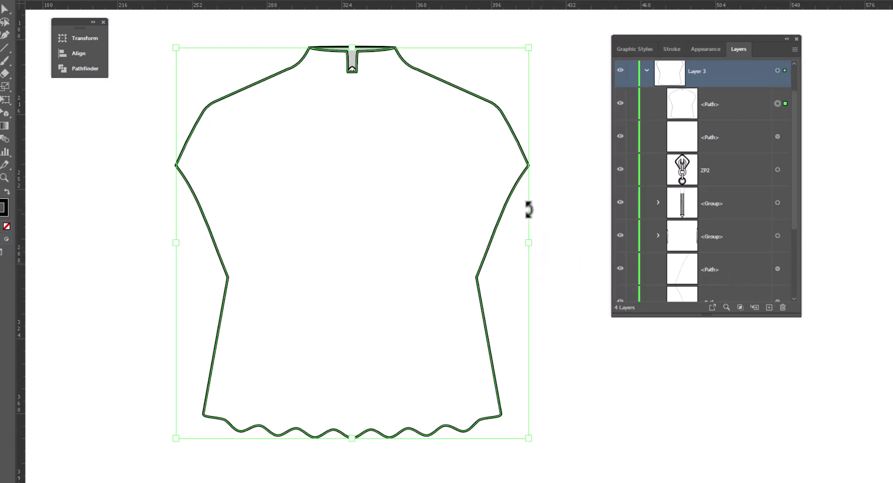
right_click(470, 199)
mouse_move(505, 450)
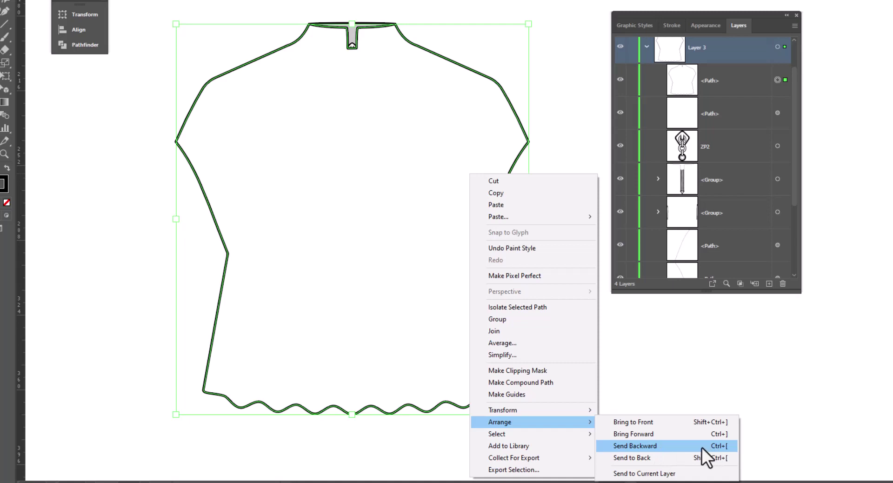
click(675, 350)
click(675, 350)
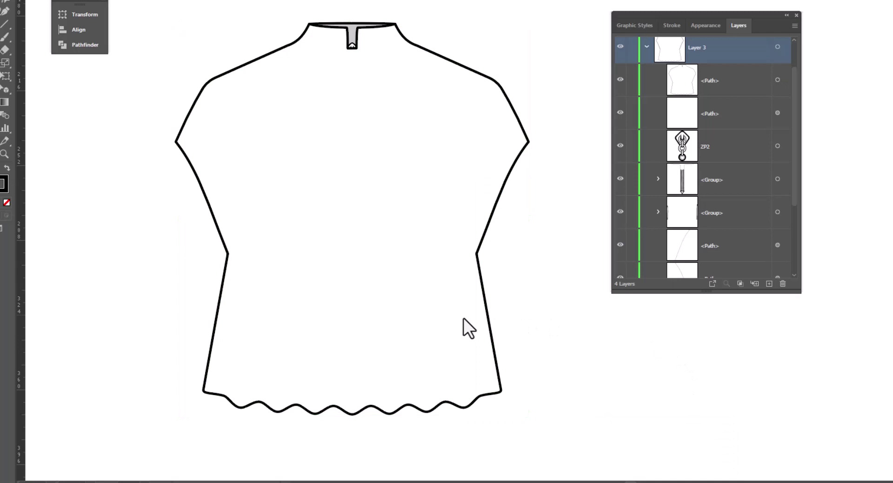
Send the white shirt shape back three levels so zipper and stitching show on top
click(456, 321)
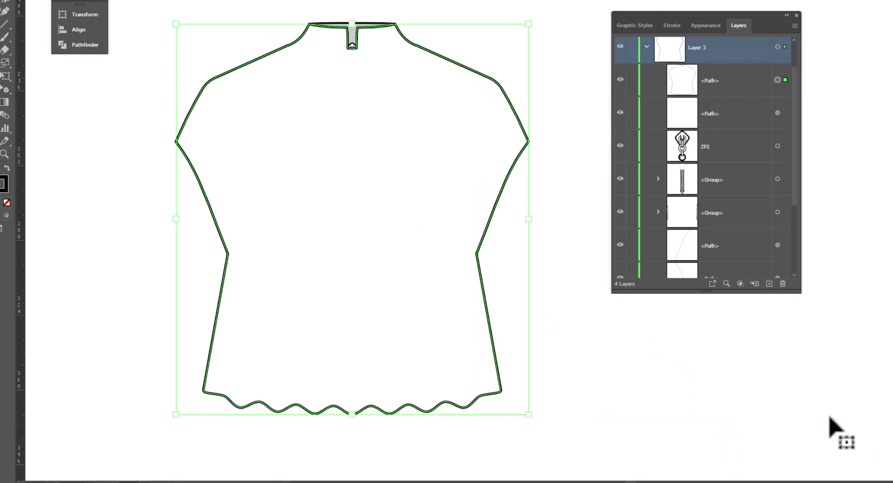
key(ctrl+bracketleft)
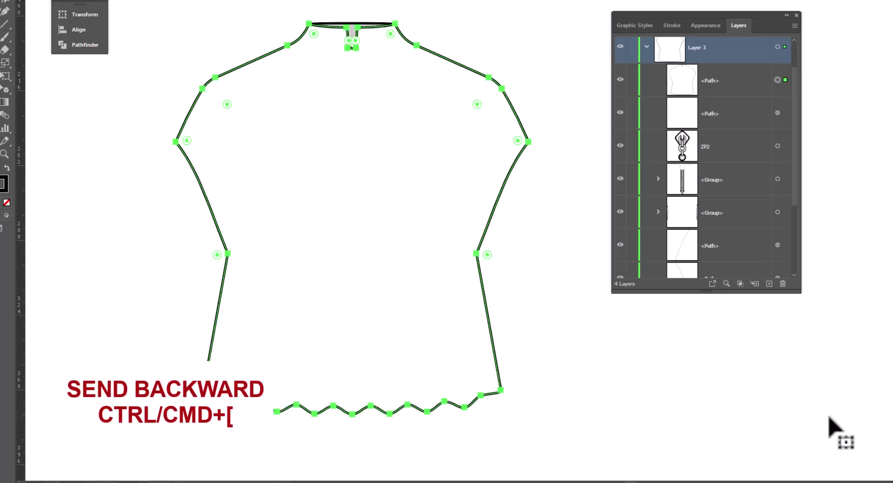
key(ctrl+bracketleft)
key(ctrl+bracketleft)
key(ctrl+bracketleft)
key(ctrl+bracketleft)
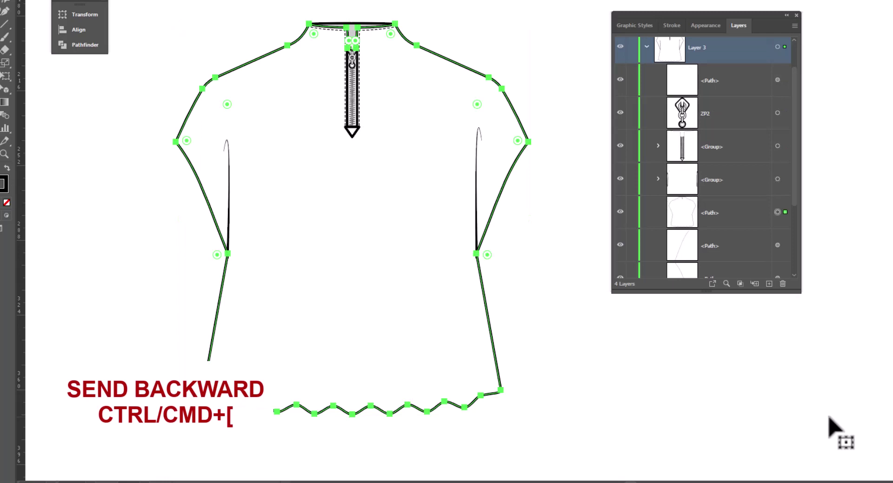
key(ctrl+bracketleft)
key(ctrl+bracketleft)
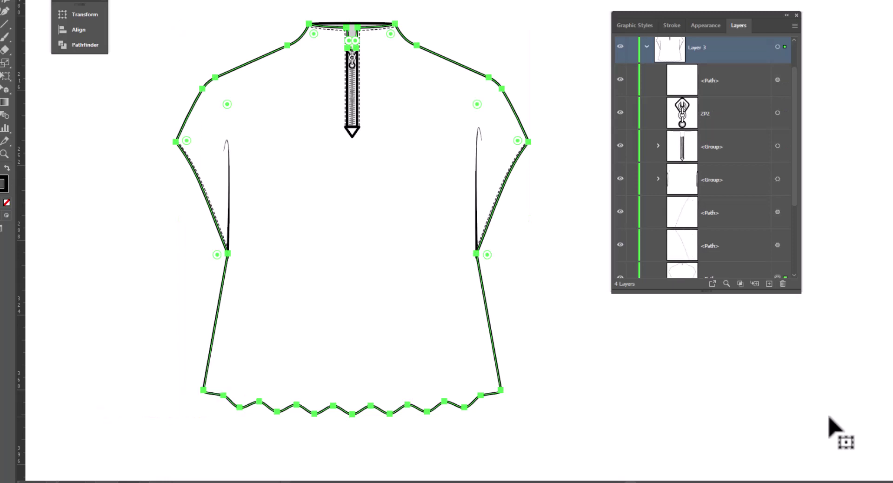
click(561, 260)
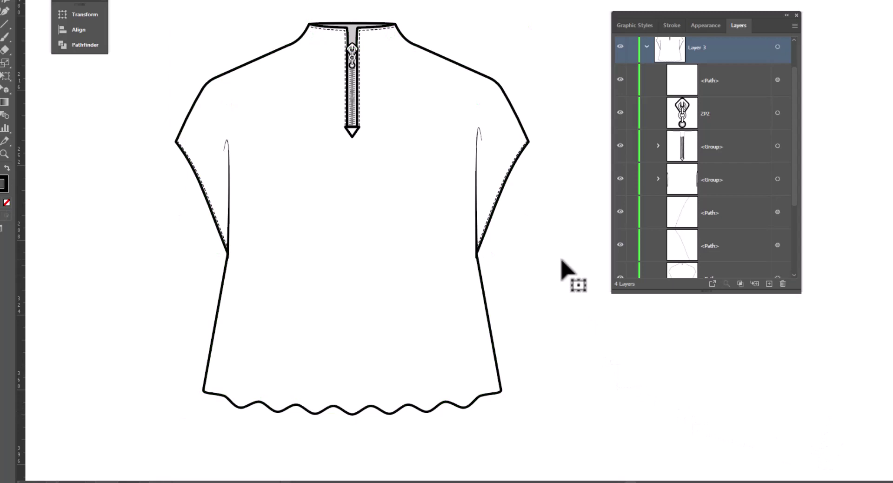